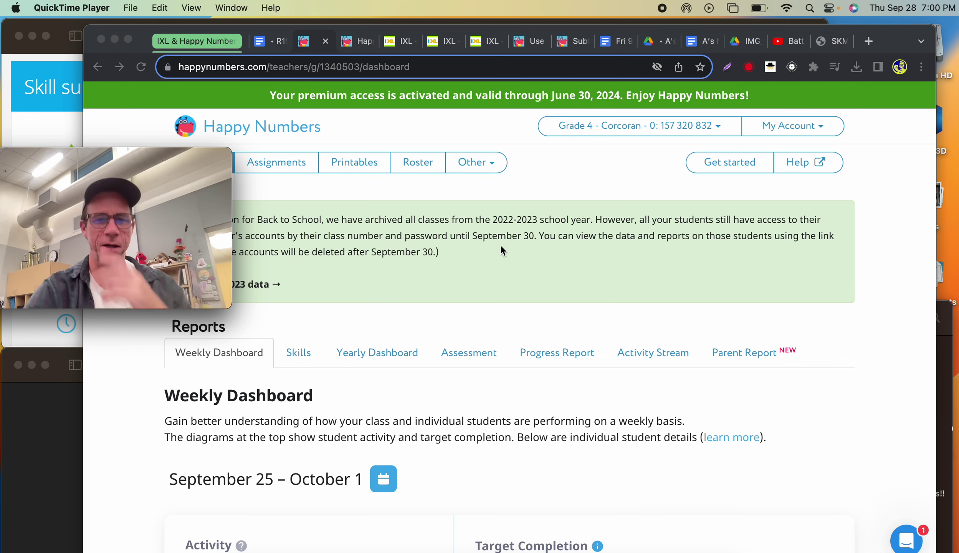
# Scroll through the Weekly Dashboard class stats, then open the Parent Report page
pyautogui.scroll(-3, 501, 246)
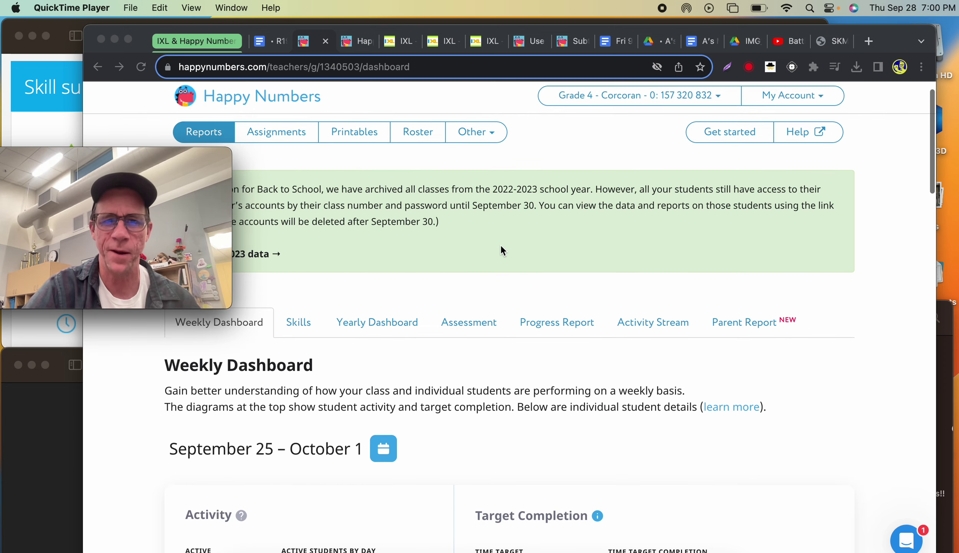
pyautogui.scroll(-2, 501, 246)
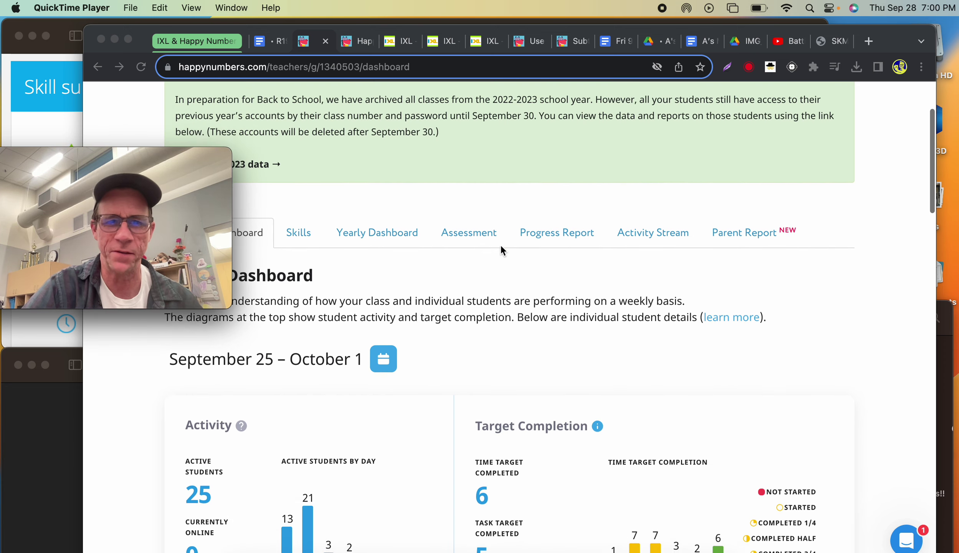
pyautogui.scroll(-1, 501, 248)
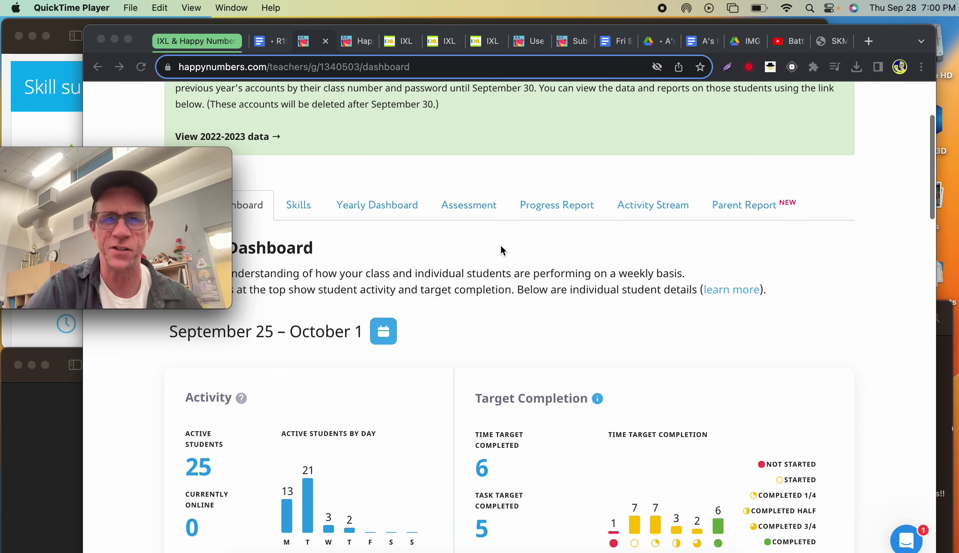
pyautogui.scroll(5, 445, 392)
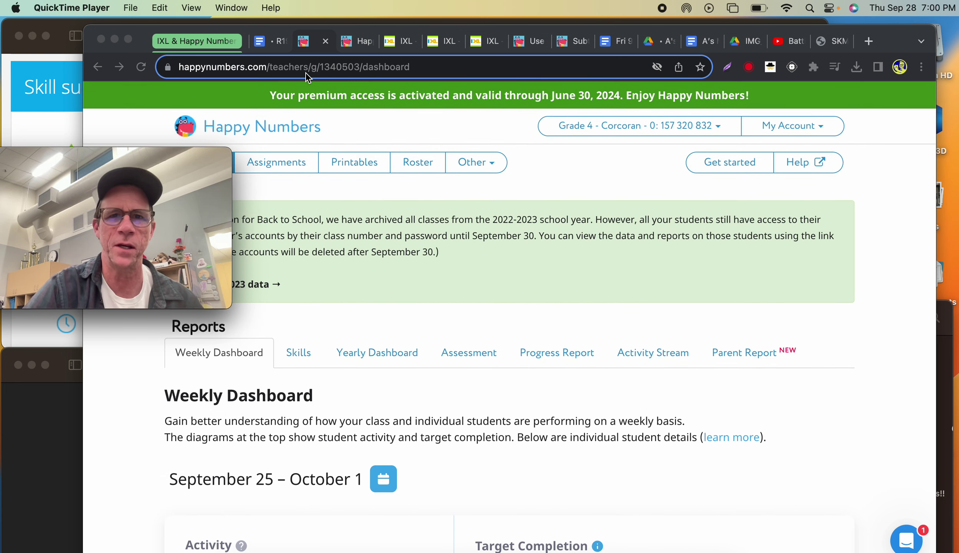
pyautogui.click(358, 42)
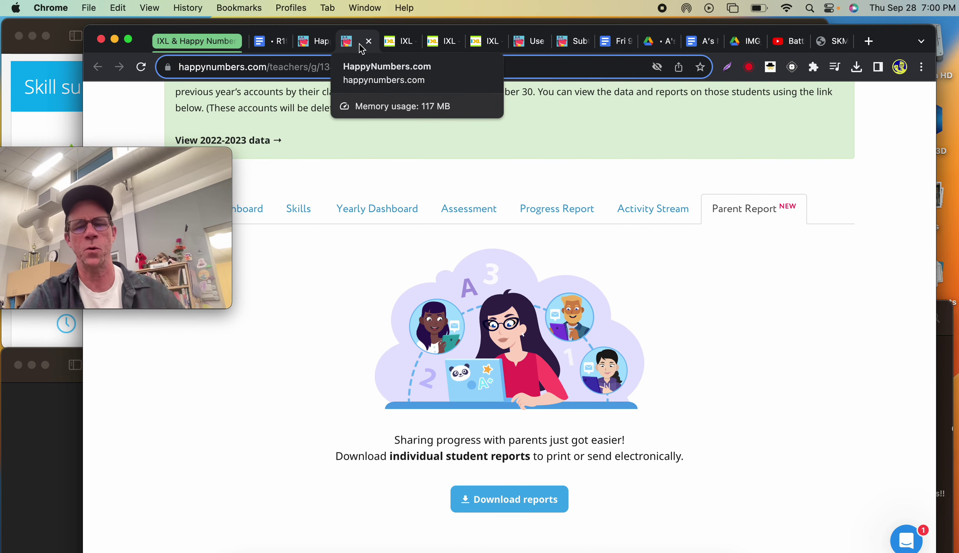
# View the IXL class dashboard and both skill analyses, including the 401-question one, then show the saved Skill summary
pyautogui.click(402, 46)
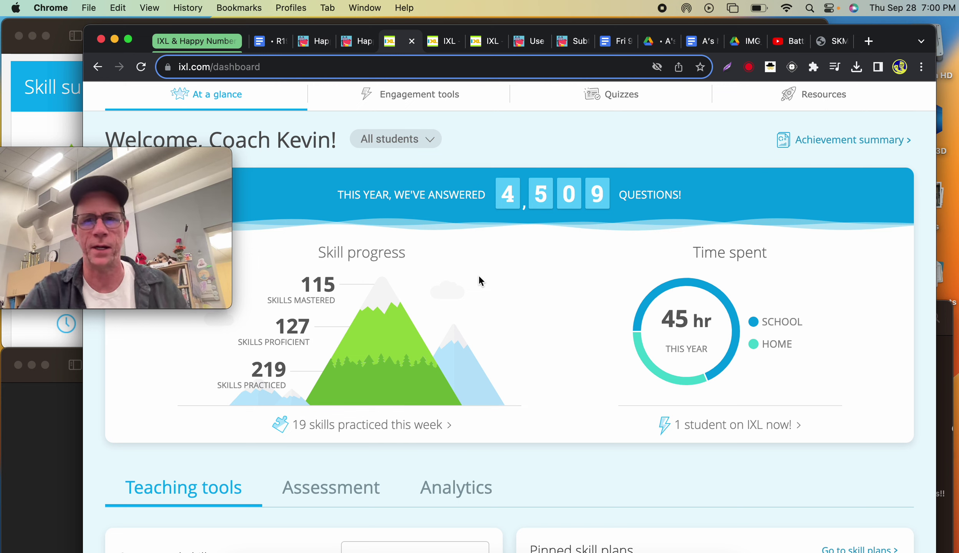
pyautogui.click(443, 42)
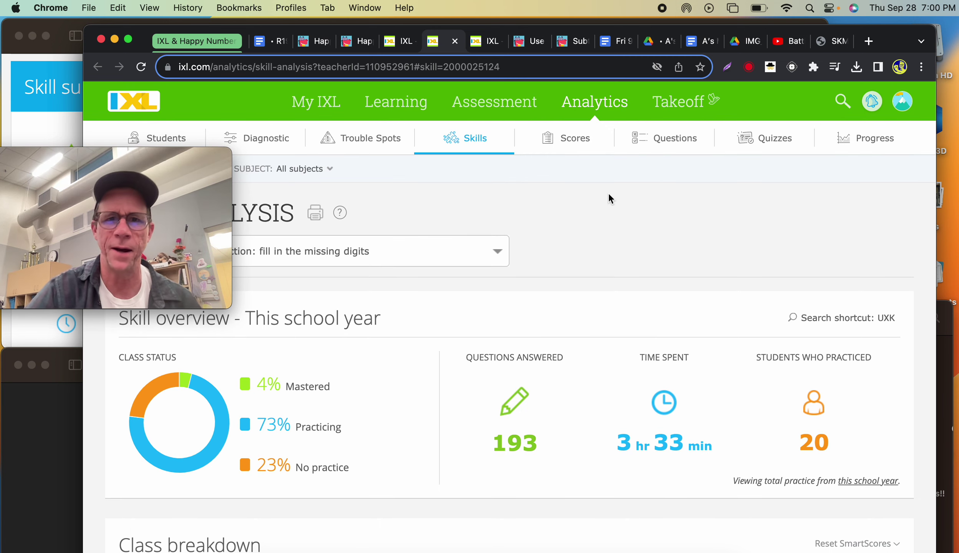
pyautogui.click(489, 45)
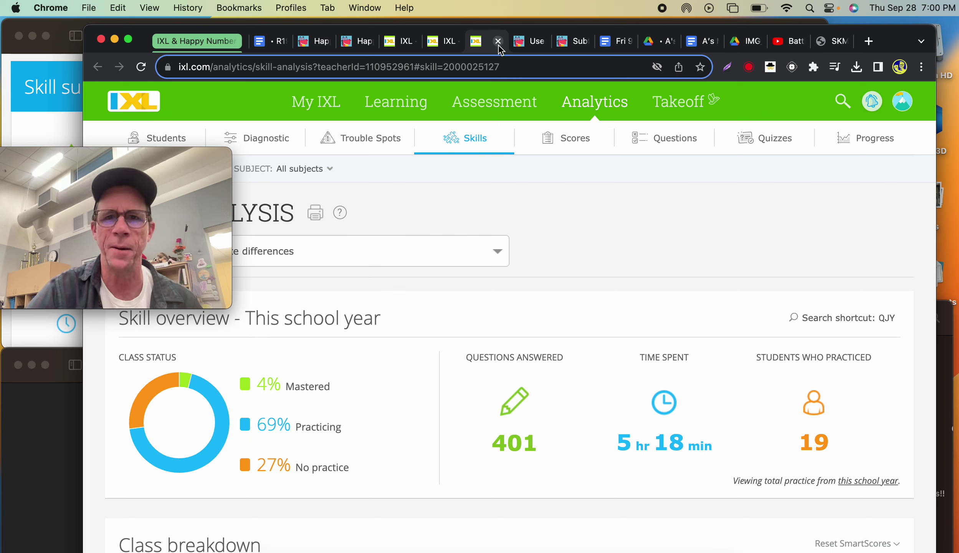
pyautogui.click(38, 124)
# Review the SmartScore growth chart in Preview, then return to the Happy Numbers 34 + 23 card
pyautogui.moveTo(112, 156); pyautogui.dragTo(115, 305)
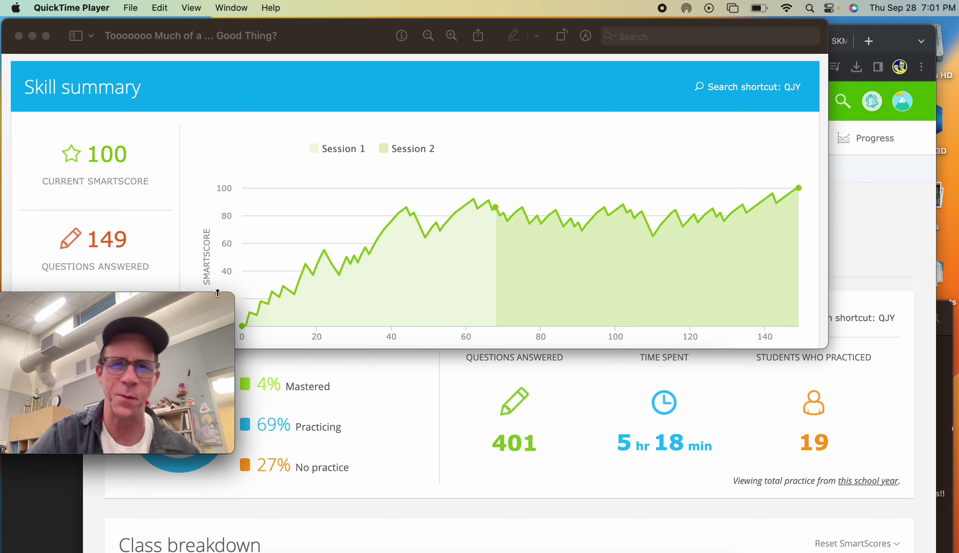
pyautogui.moveTo(207, 302); pyautogui.dragTo(406, 372)
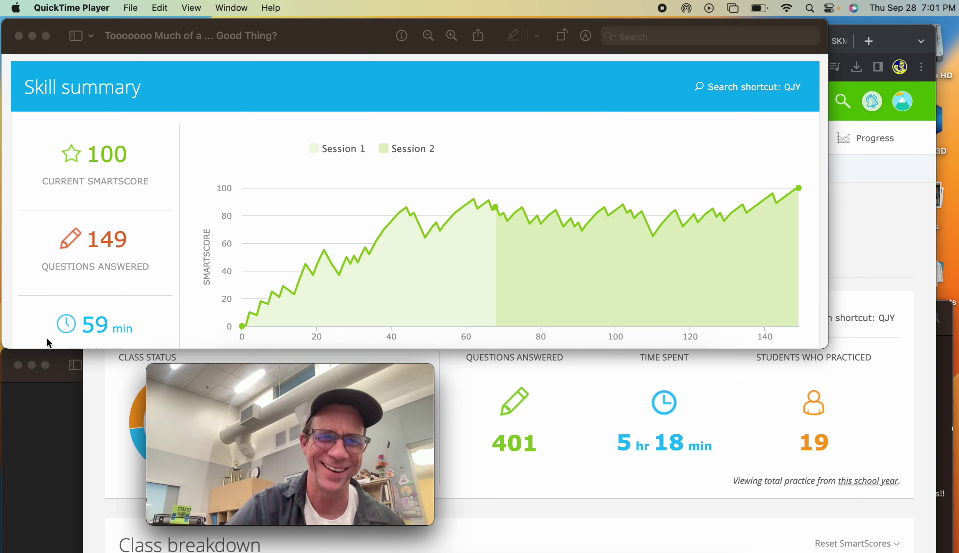
pyautogui.click(41, 419)
pyautogui.click(890, 38)
pyautogui.click(526, 41)
pyautogui.moveTo(342, 375); pyautogui.dragTo(152, 132)
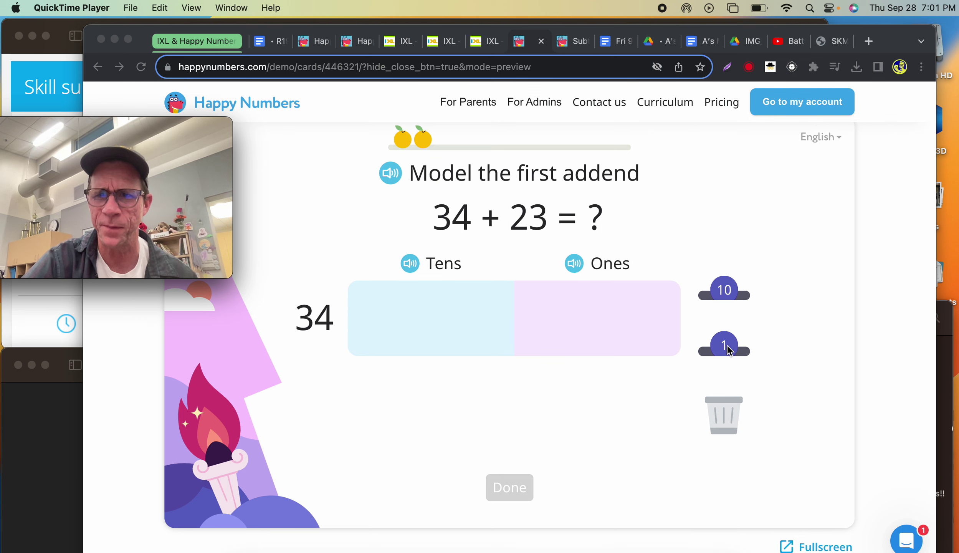
# Add seven ones disks and five tens disks, then check the model against 34
pyautogui.click(633, 329)
pyautogui.click(623, 334)
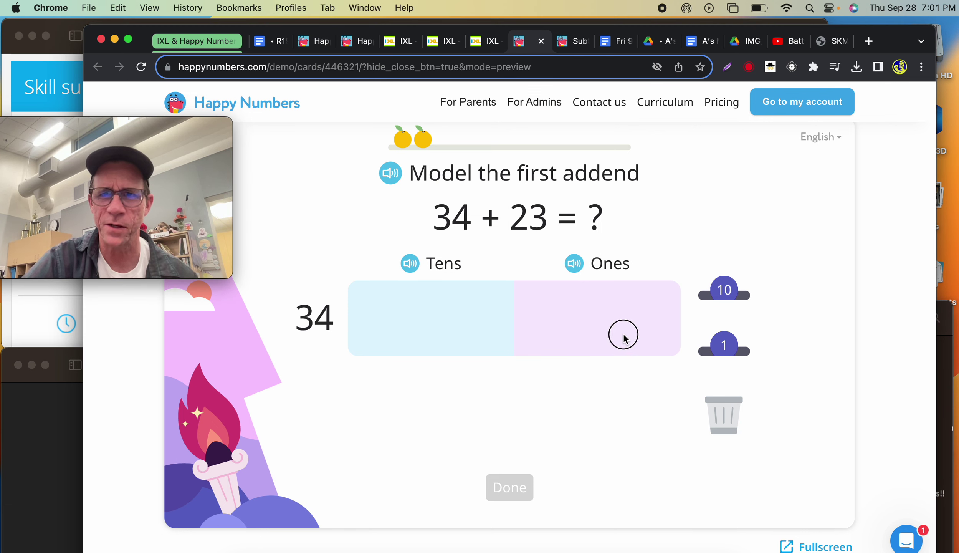
pyautogui.click(736, 352)
pyautogui.click(734, 350)
pyautogui.click(732, 350)
pyautogui.click(730, 349)
pyautogui.click(729, 348)
pyautogui.click(729, 349)
pyautogui.click(730, 349)
pyautogui.click(728, 291)
pyautogui.click(729, 290)
pyautogui.click(730, 291)
pyautogui.click(729, 291)
pyautogui.click(730, 290)
pyautogui.click(511, 489)
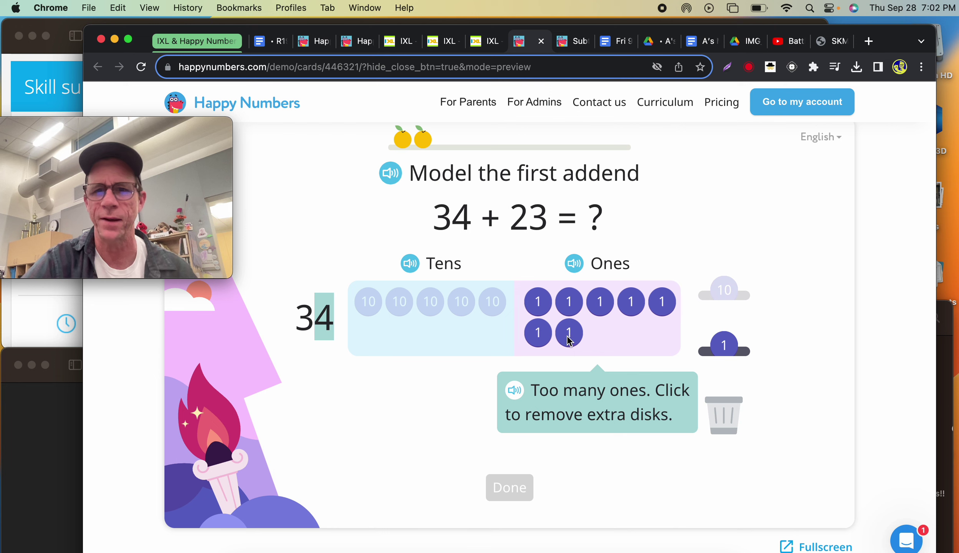
# Remove the extra ones and tens disks so 34 shows as 3 tens and 4 ones, and submit
pyautogui.click(724, 343)
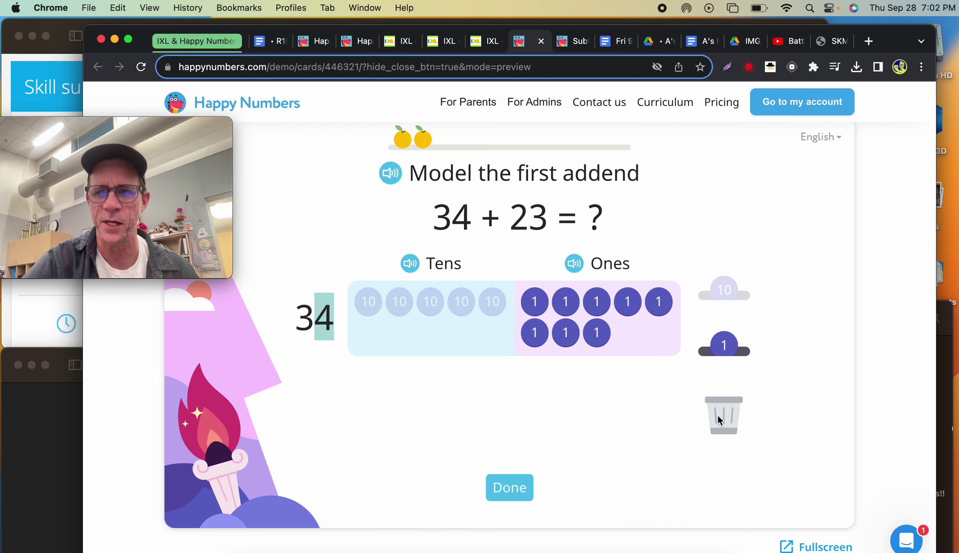
pyautogui.moveTo(597, 333); pyautogui.dragTo(691, 368)
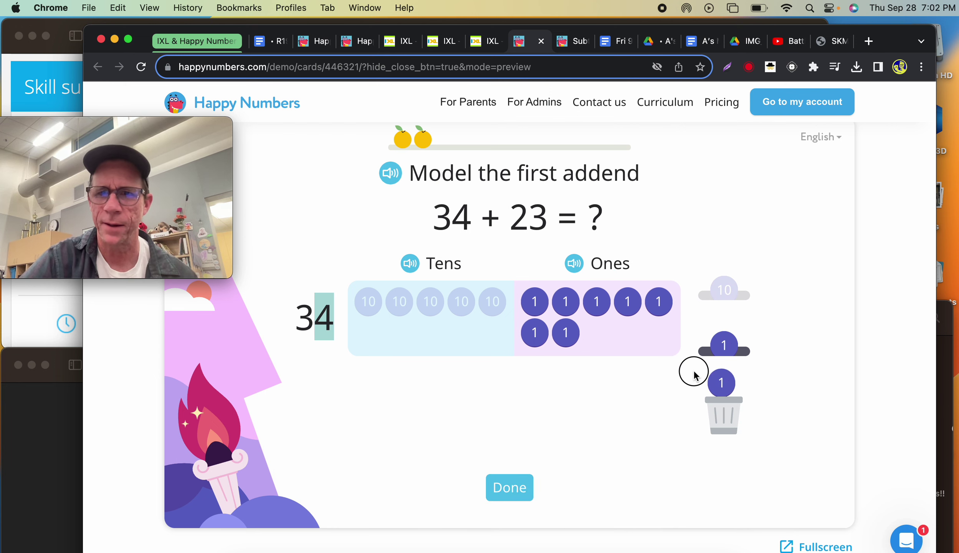
pyautogui.click(570, 336)
pyautogui.click(537, 332)
pyautogui.click(657, 304)
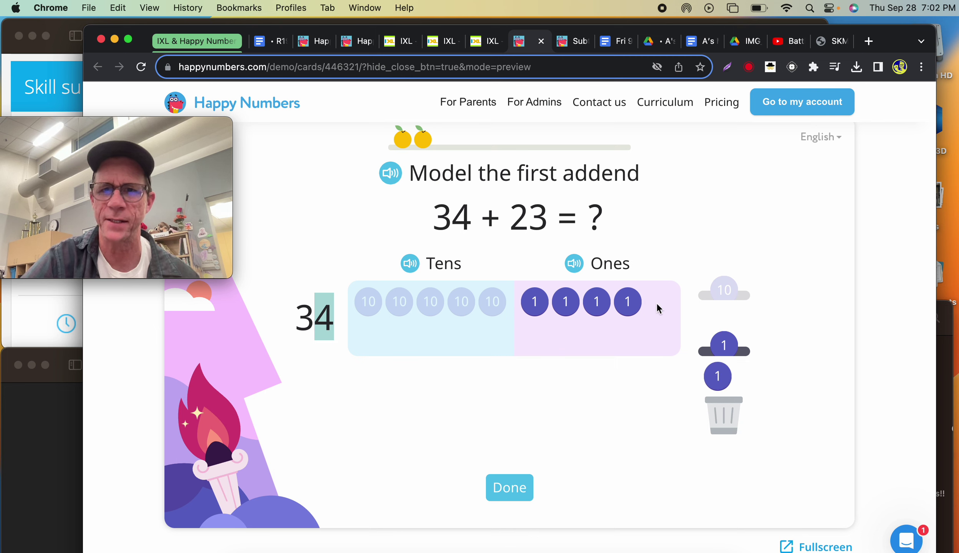
pyautogui.click(504, 491)
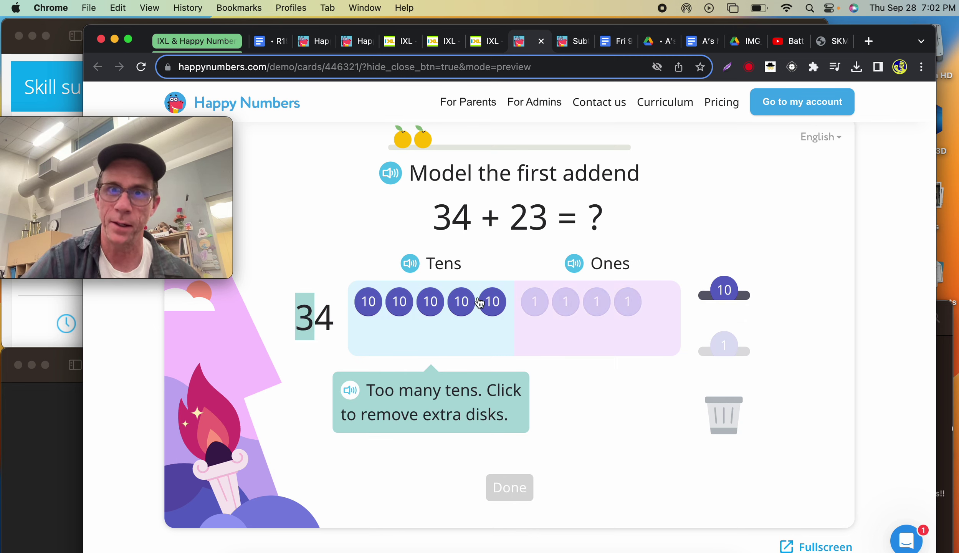
pyautogui.click(480, 303)
pyautogui.click(460, 304)
pyautogui.click(523, 476)
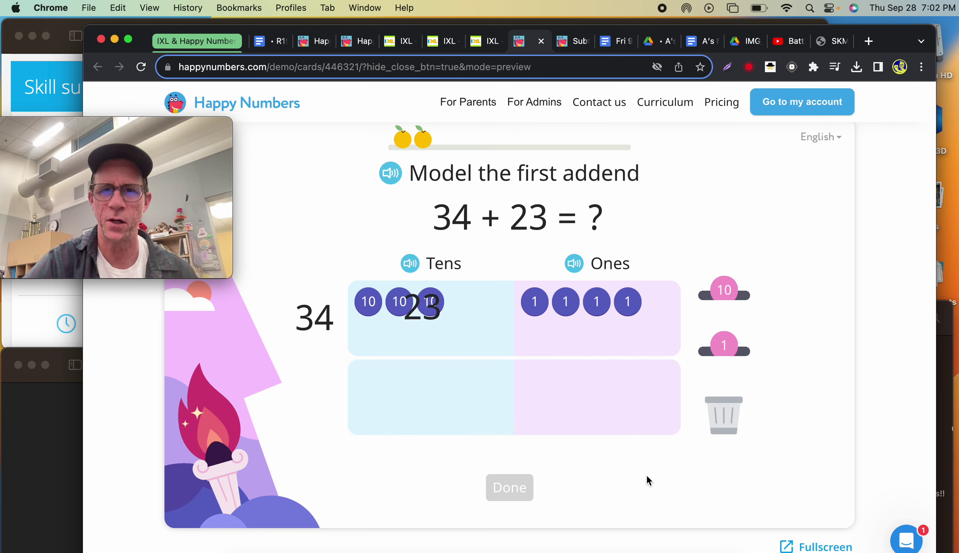
# Model 23 with two tens disks and three ones disks and submit it
pyautogui.click(726, 289)
pyautogui.click(726, 289)
pyautogui.click(722, 352)
pyautogui.click(722, 351)
pyautogui.click(722, 352)
pyautogui.click(508, 488)
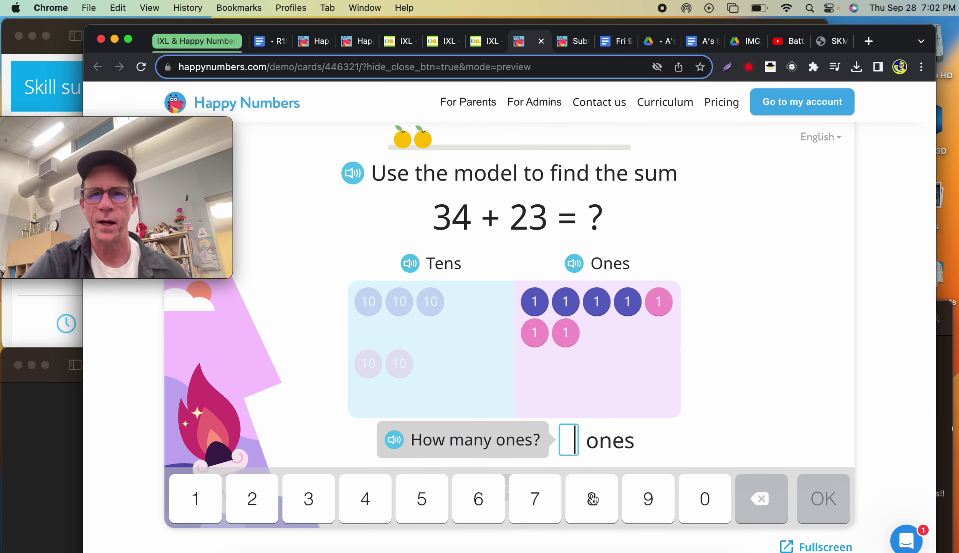
# Enter 7 ones, 5 tens and the sum 57 for 34 + 23
pyautogui.write('7')
pyautogui.click(830, 498)
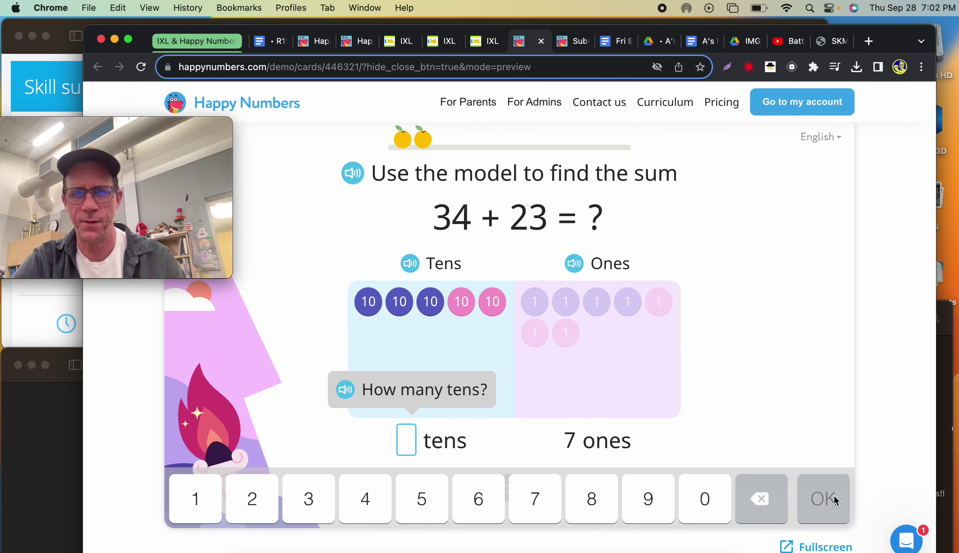
pyautogui.write('5')
pyautogui.click(831, 499)
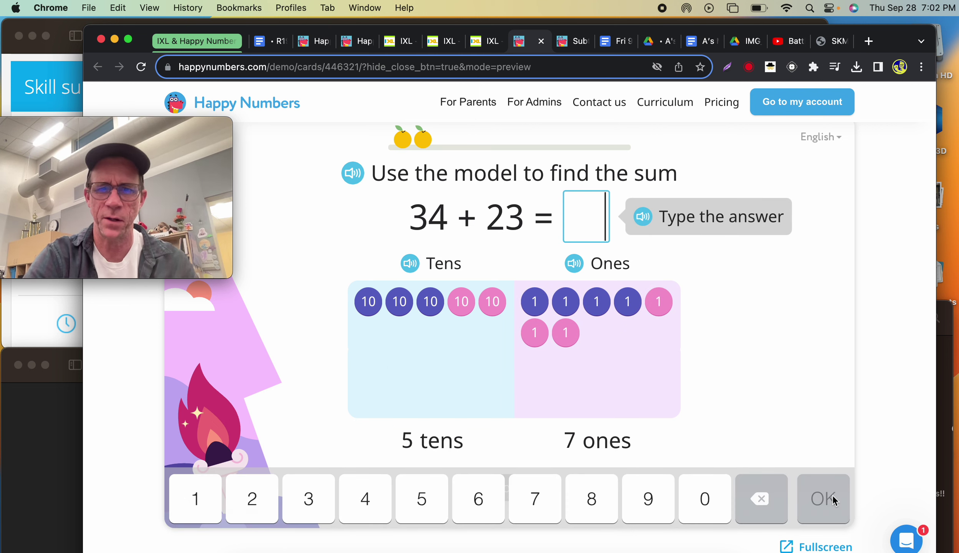
pyautogui.write('57')
pyautogui.click(833, 500)
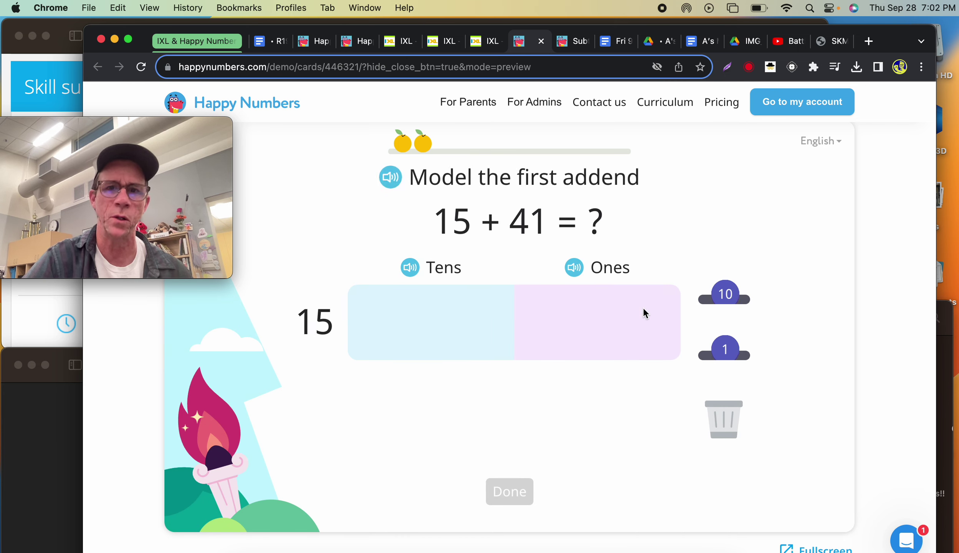
# Model 15 with one tens disk and five ones disks, then switch to the subtraction card
pyautogui.click(723, 294)
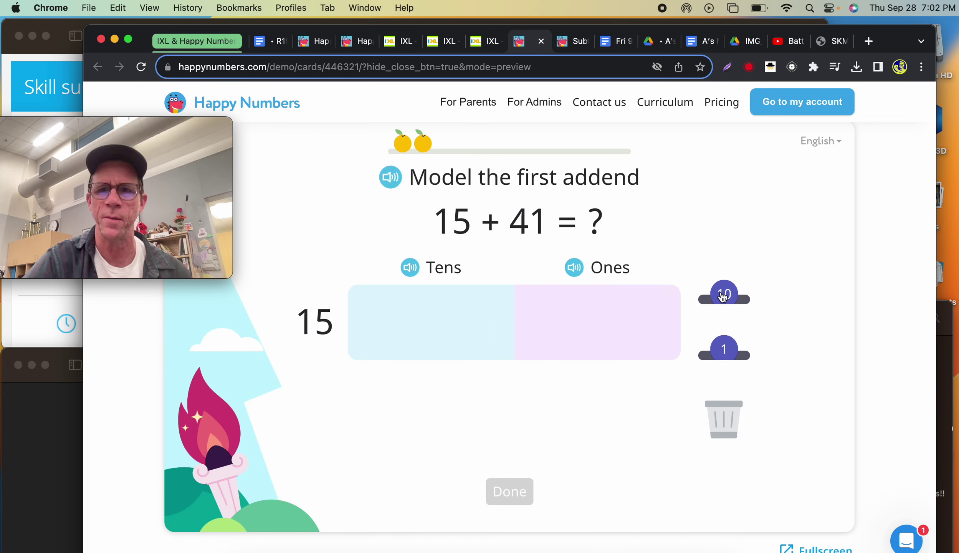
pyautogui.click(724, 356)
pyautogui.click(724, 356)
pyautogui.click(725, 356)
pyautogui.click(724, 355)
pyautogui.click(724, 355)
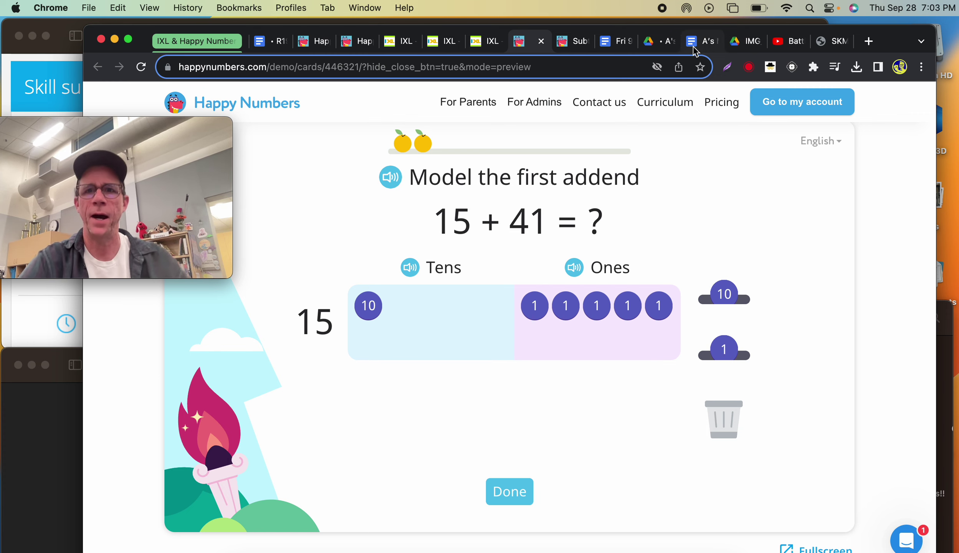
pyautogui.click(573, 41)
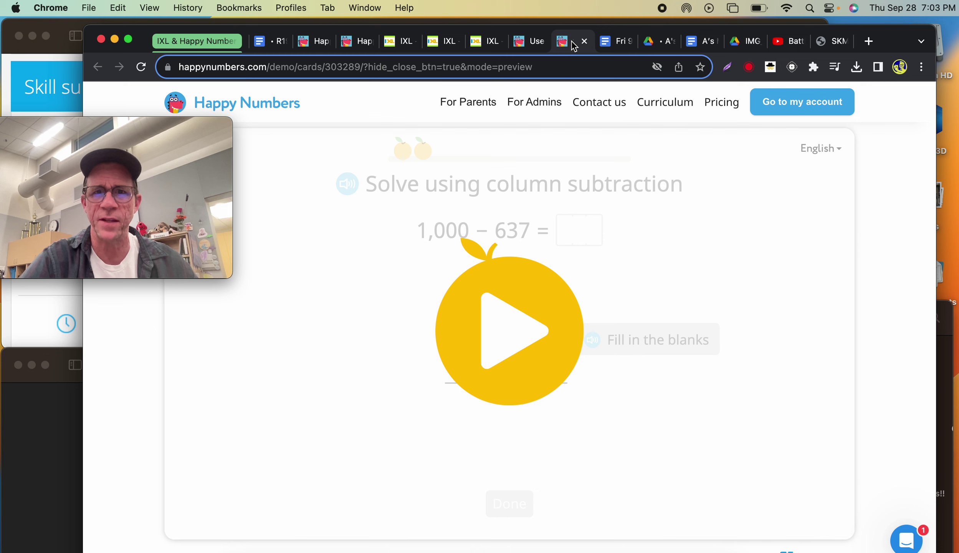
# Start the problem and write 1000 above 637 in columns, then confirm
pyautogui.click(527, 324)
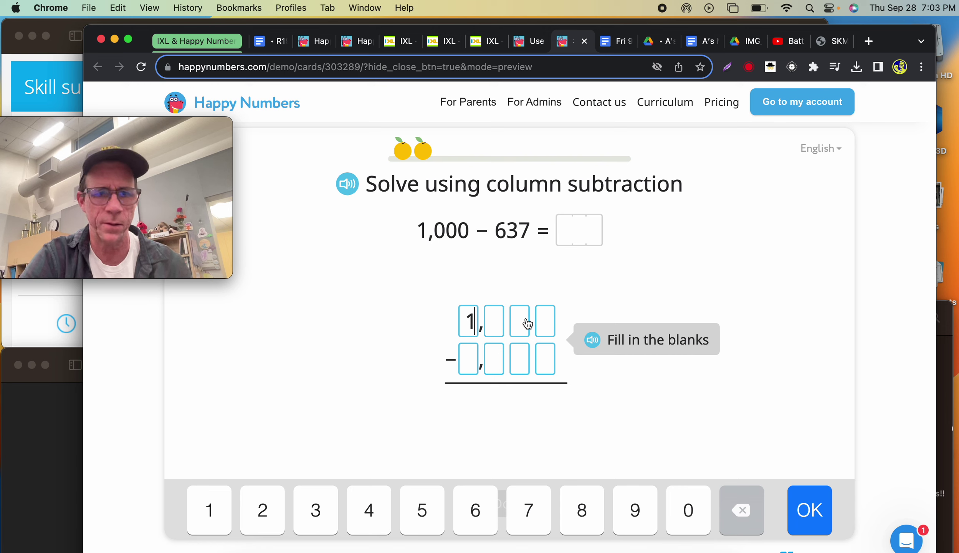
pyautogui.write('1000')
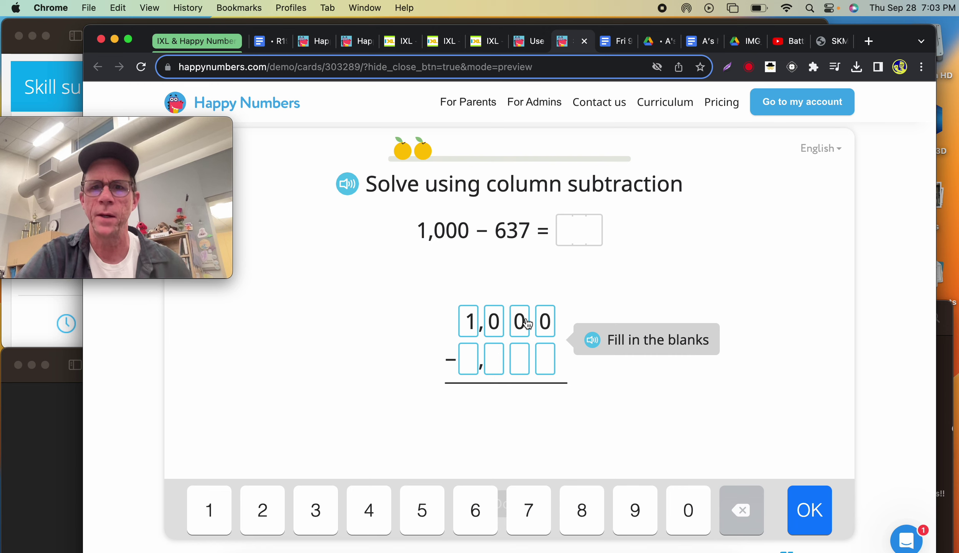
pyautogui.click(495, 364)
pyautogui.write('6')
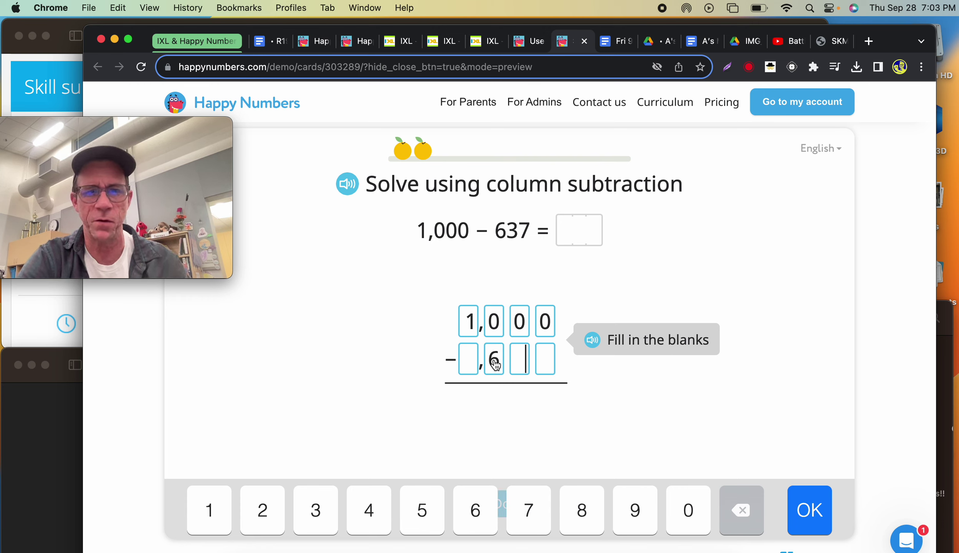
pyautogui.write('37')
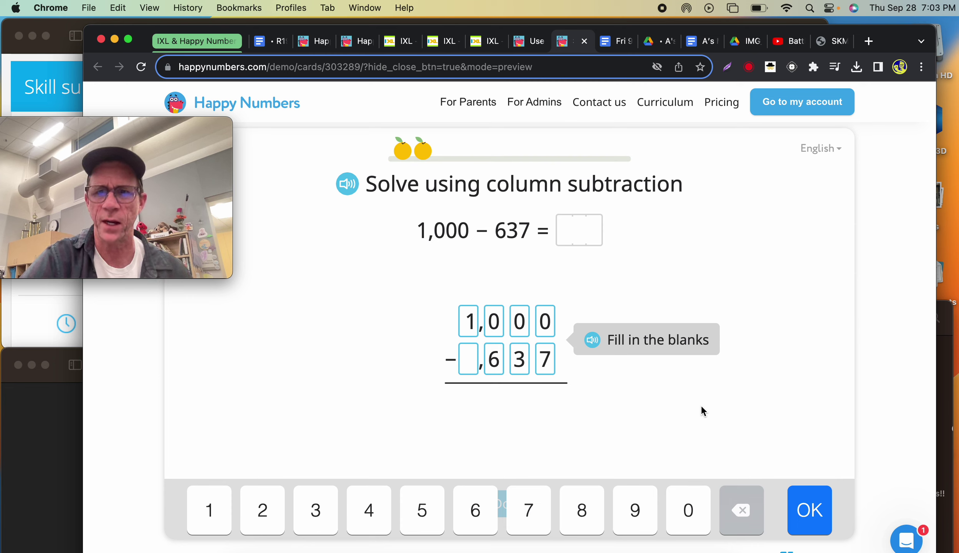
pyautogui.click(811, 508)
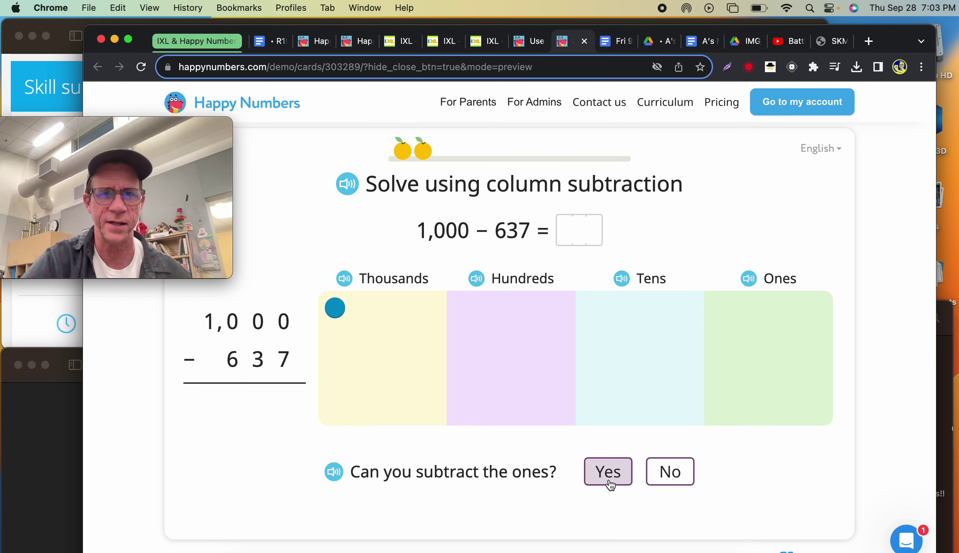
# Answer No for the ones, tens and hundreds questions and Yes to trading the thousands disk
pyautogui.click(660, 479)
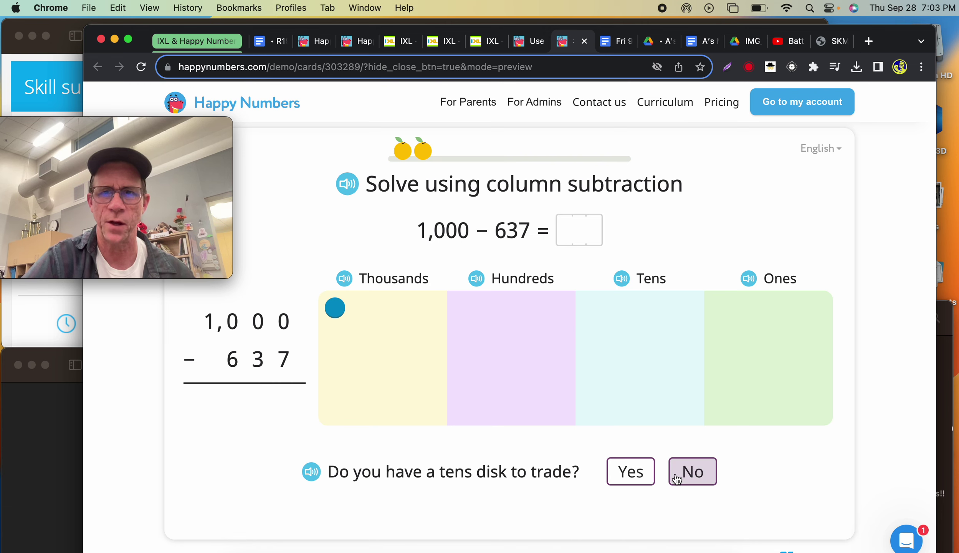
pyautogui.click(695, 478)
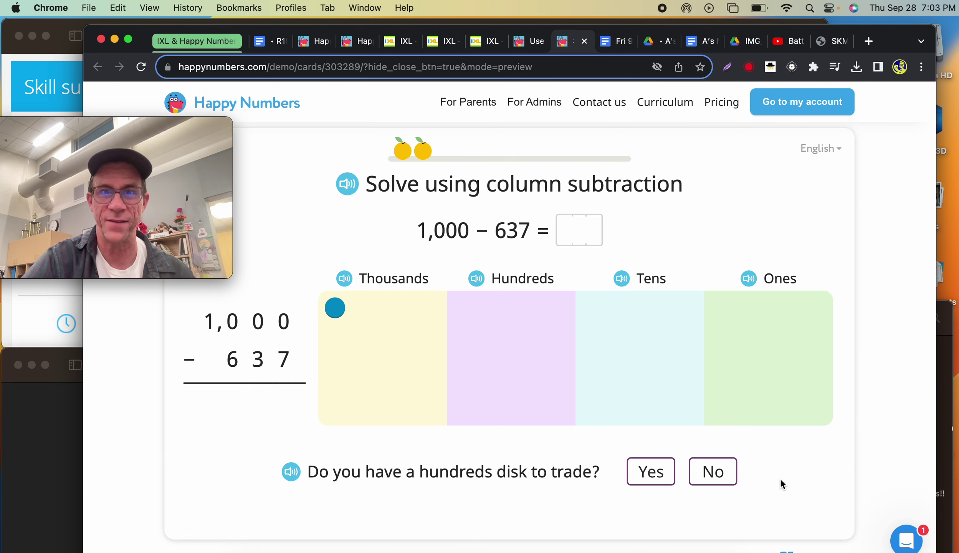
pyautogui.click(719, 472)
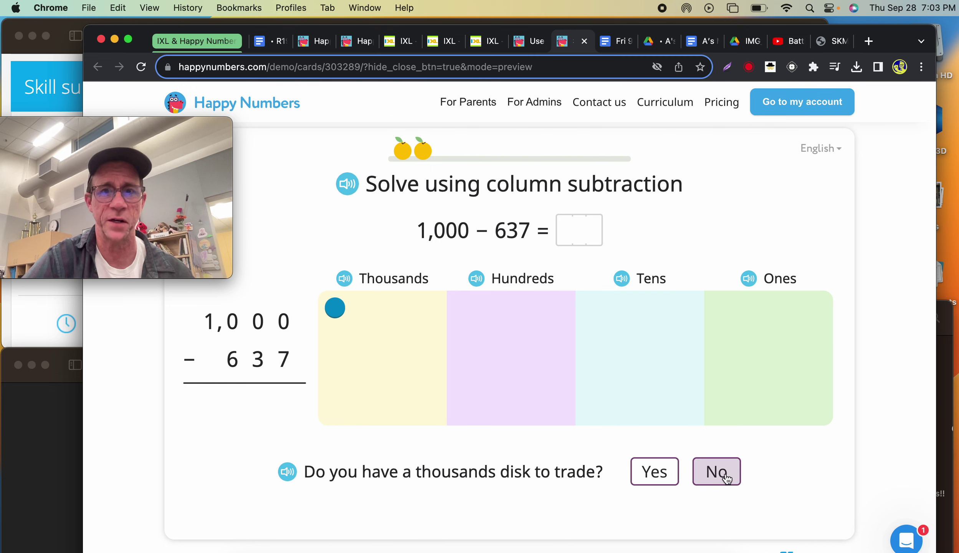
pyautogui.click(646, 475)
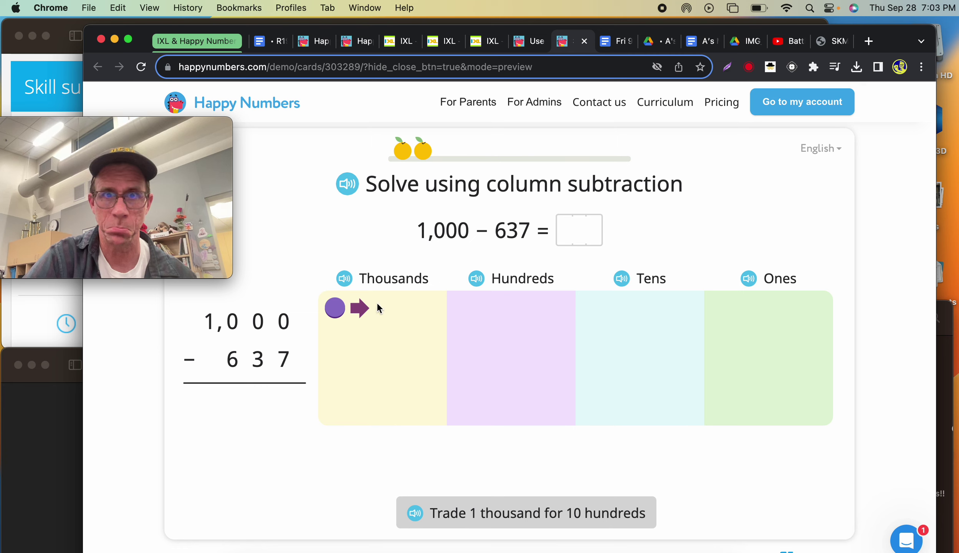
# Trade the thousands disk for ten hundreds, marking 0 and 10 above the columns
pyautogui.click(414, 514)
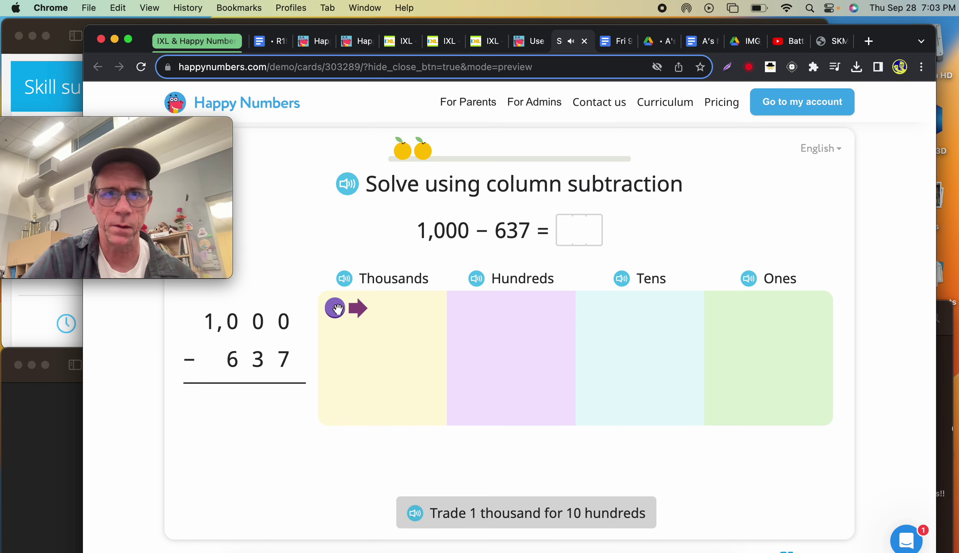
pyautogui.moveTo(334, 310); pyautogui.dragTo(516, 315)
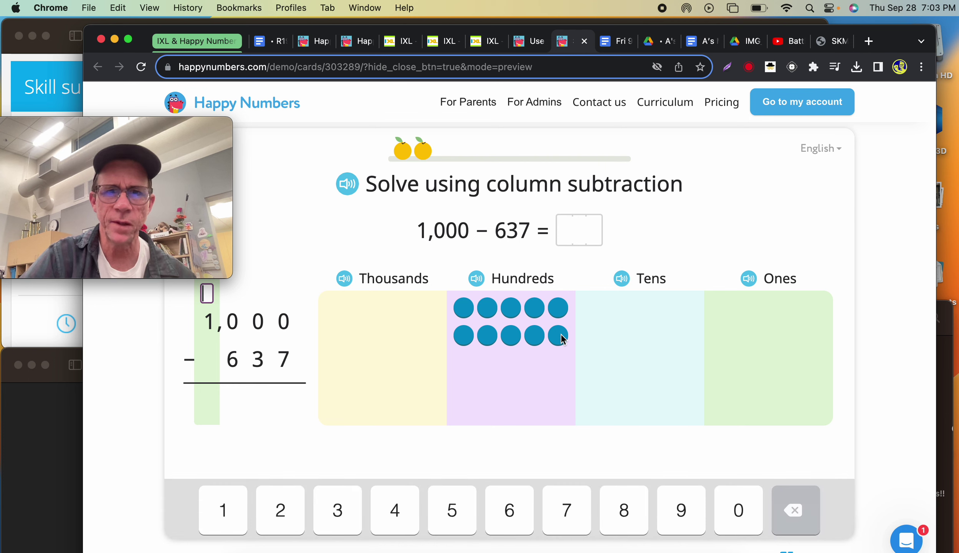
pyautogui.write('0 ')
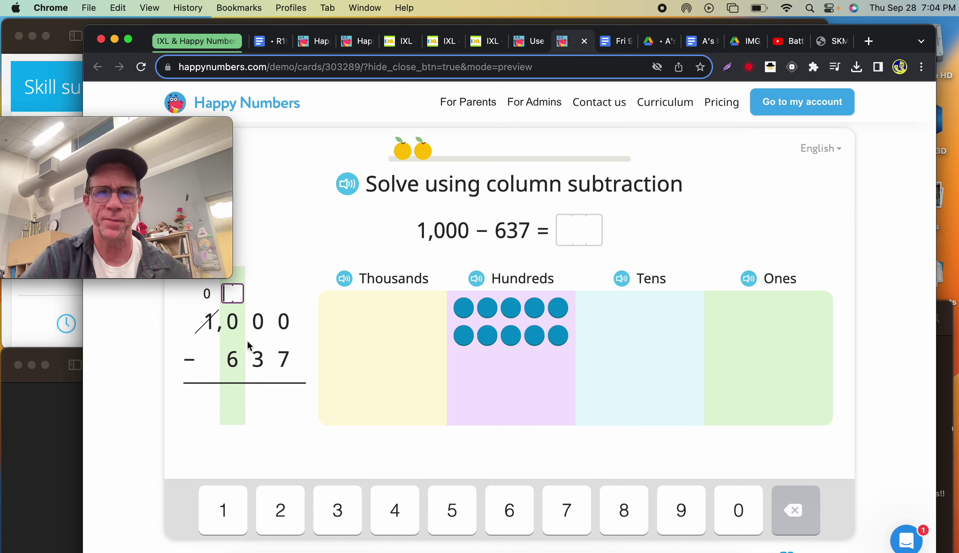
pyautogui.write('10')
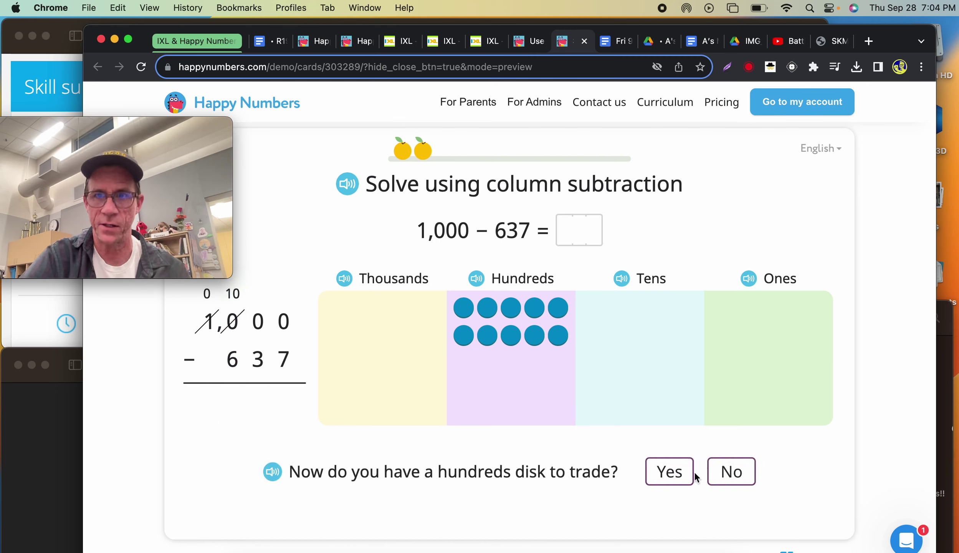
# Trade one hundred for ten tens, marking 9 and 10, then trade one ten for ten ones
pyautogui.click(678, 473)
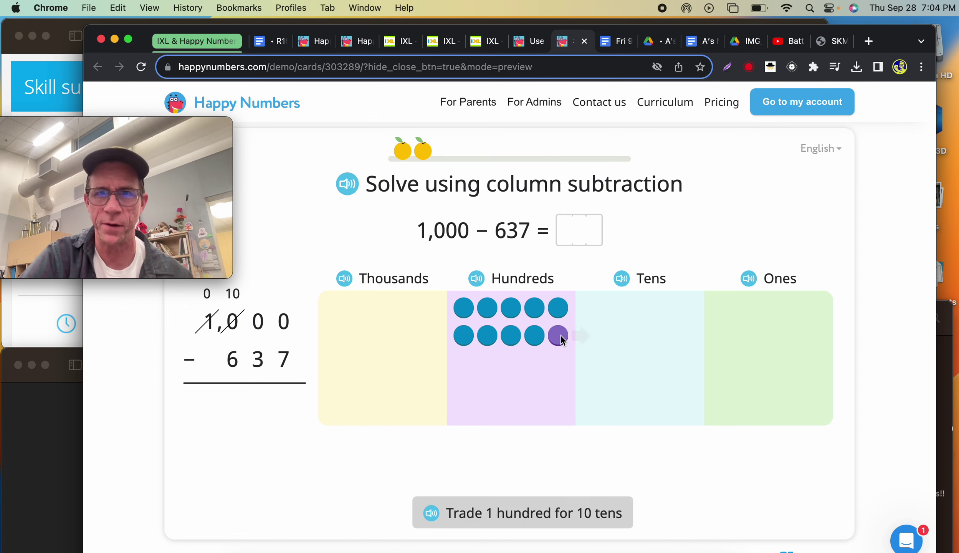
pyautogui.moveTo(561, 335); pyautogui.dragTo(630, 336)
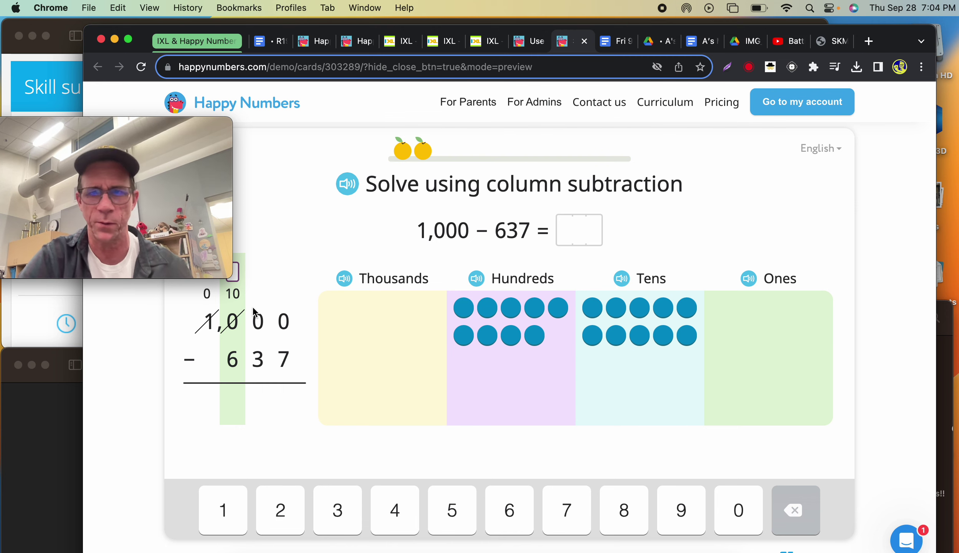
pyautogui.write('9')
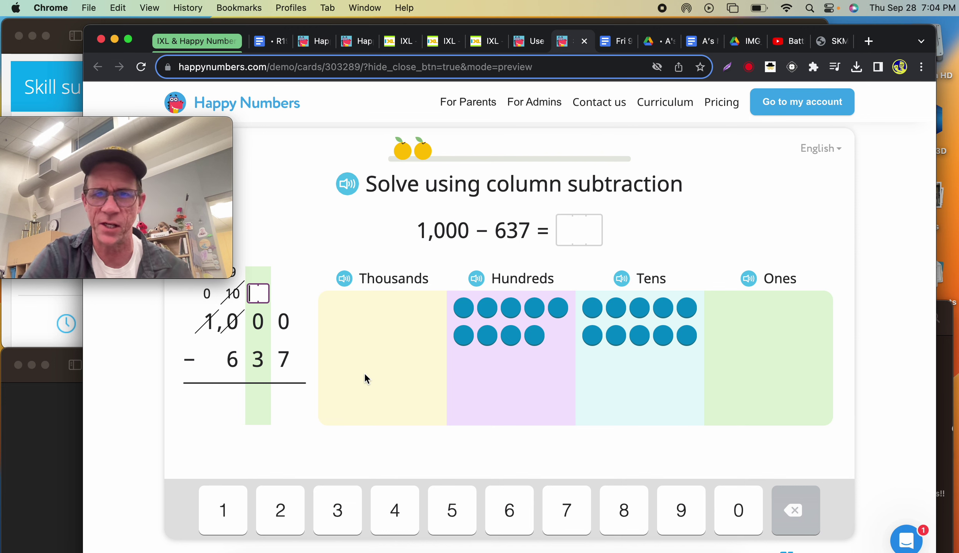
pyautogui.write('10')
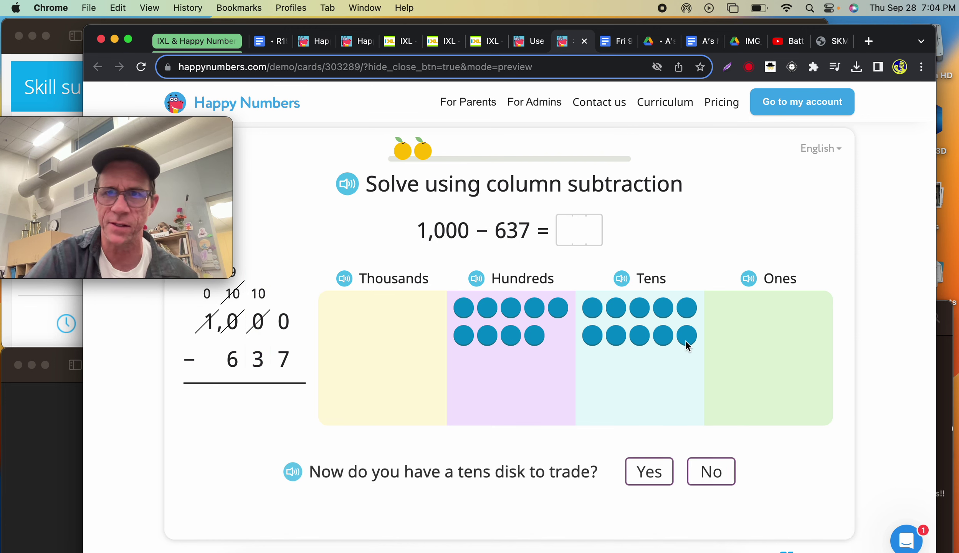
pyautogui.click(645, 475)
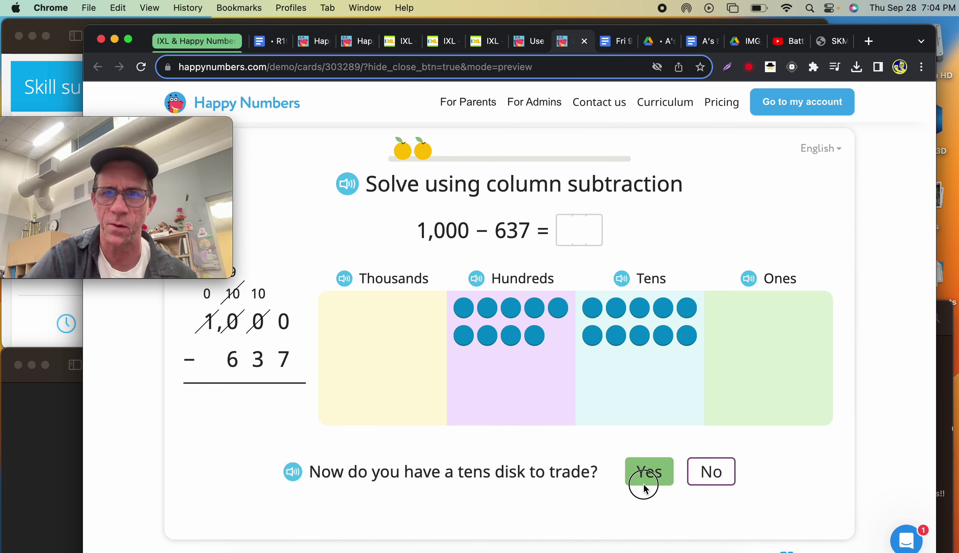
pyautogui.click(689, 337)
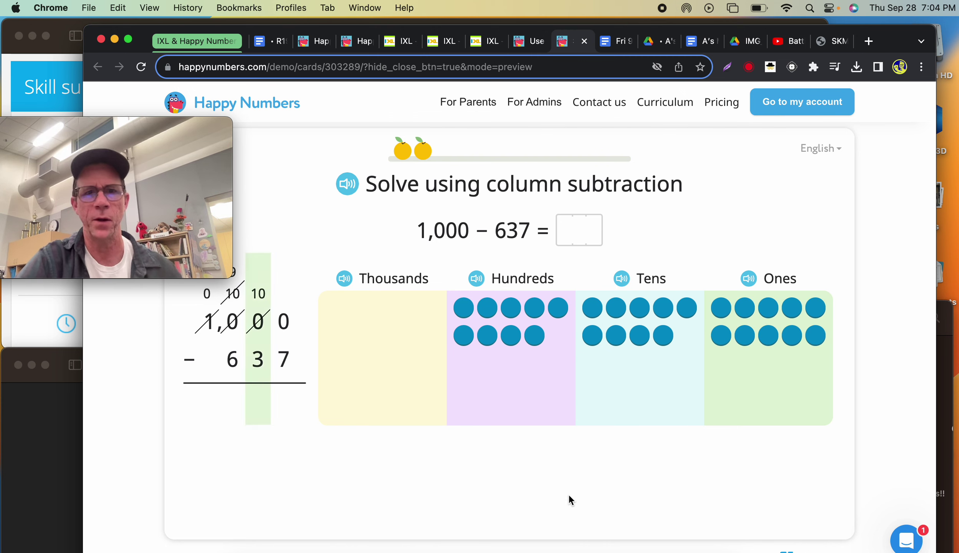
# Mark 9 and 10 for the tens trade, subtract the ones to get 3, and enter 6 for the tens
pyautogui.write('9')
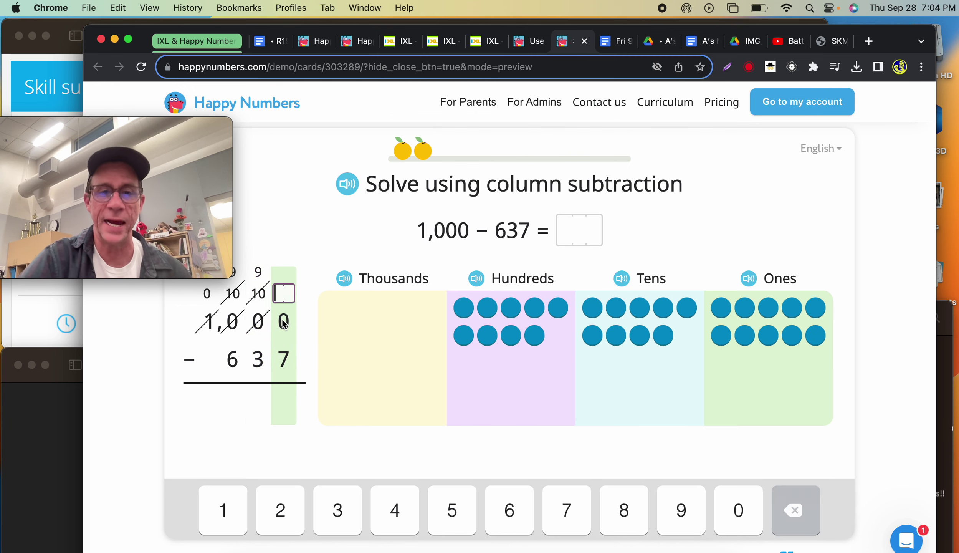
pyautogui.write('10')
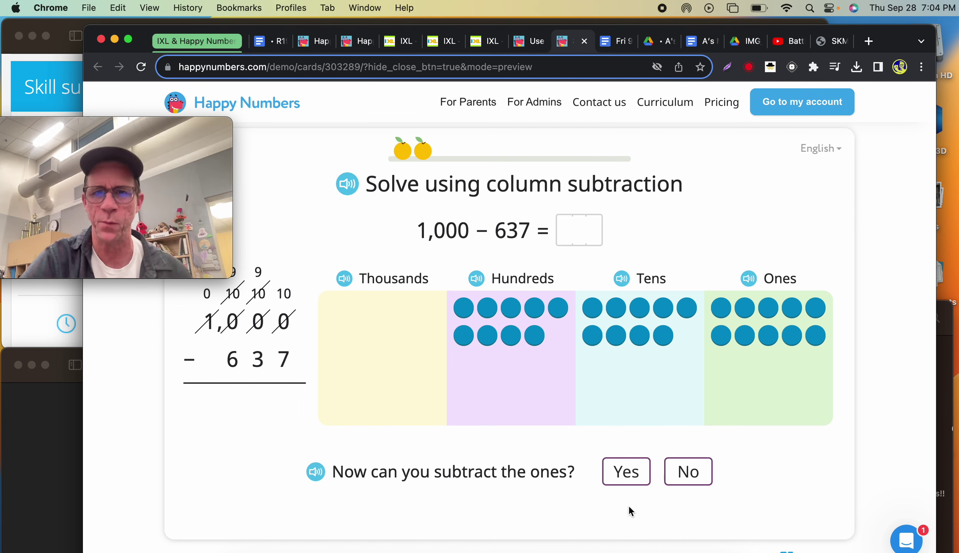
pyautogui.click(625, 480)
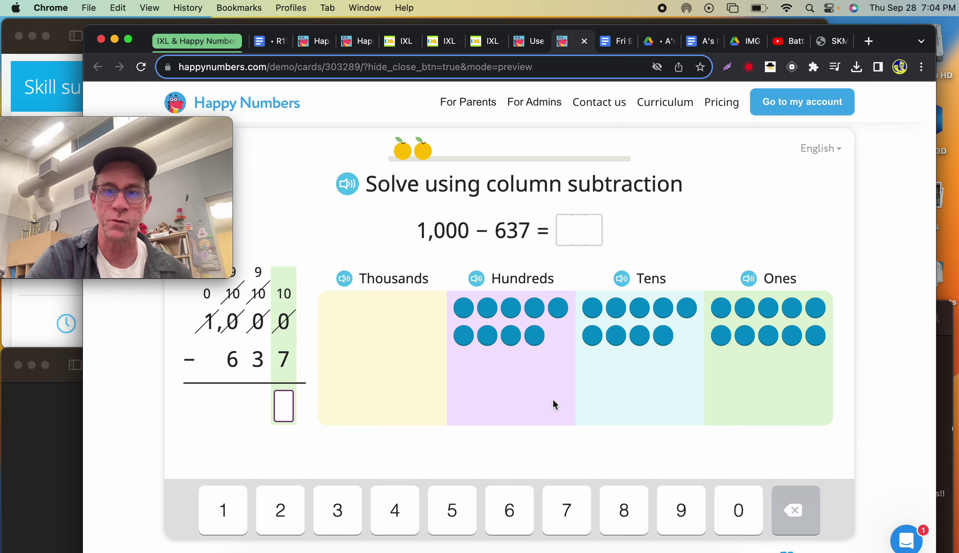
pyautogui.write('3')
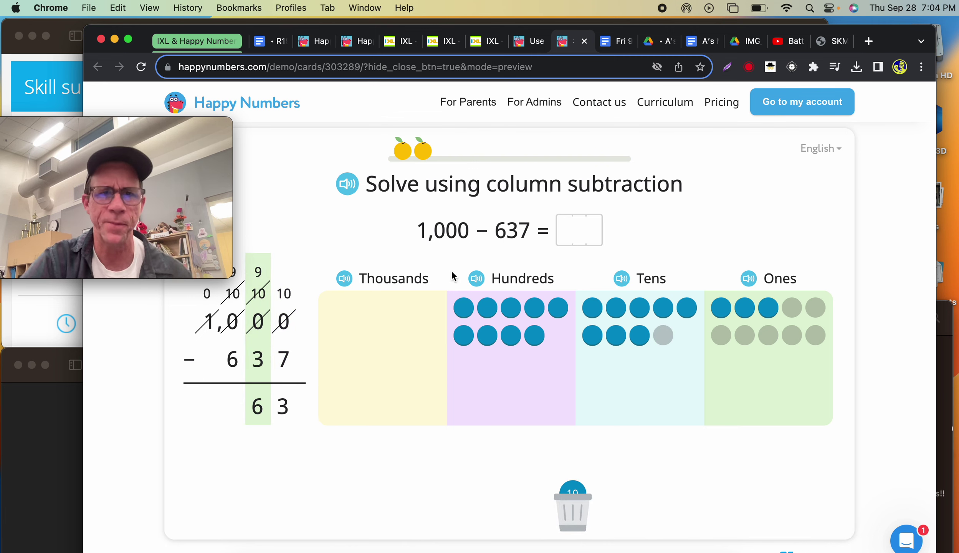
pyautogui.click(210, 124)
pyautogui.moveTo(210, 124); pyautogui.dragTo(152, 124)
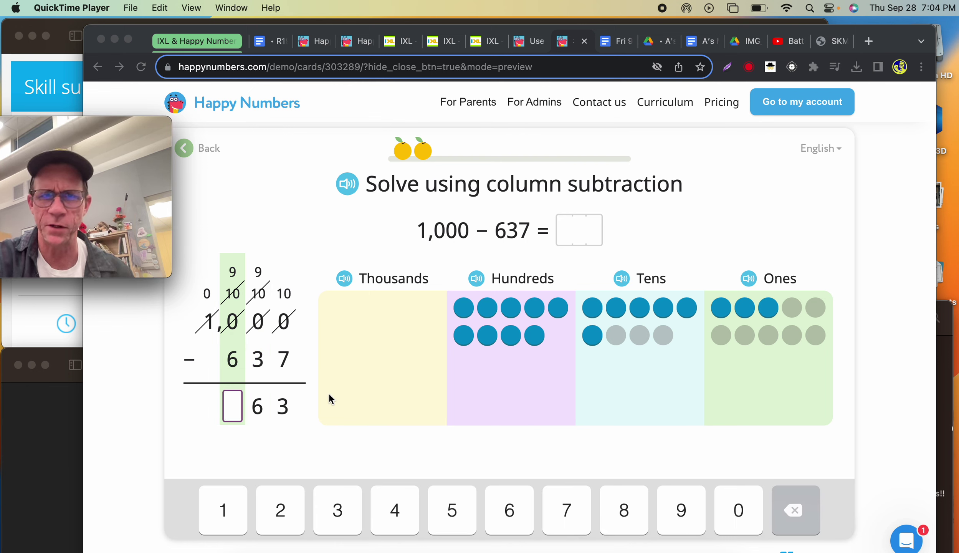
# Enter 3 as the hundreds digit and type 363 as the equation's answer
pyautogui.click(336, 506)
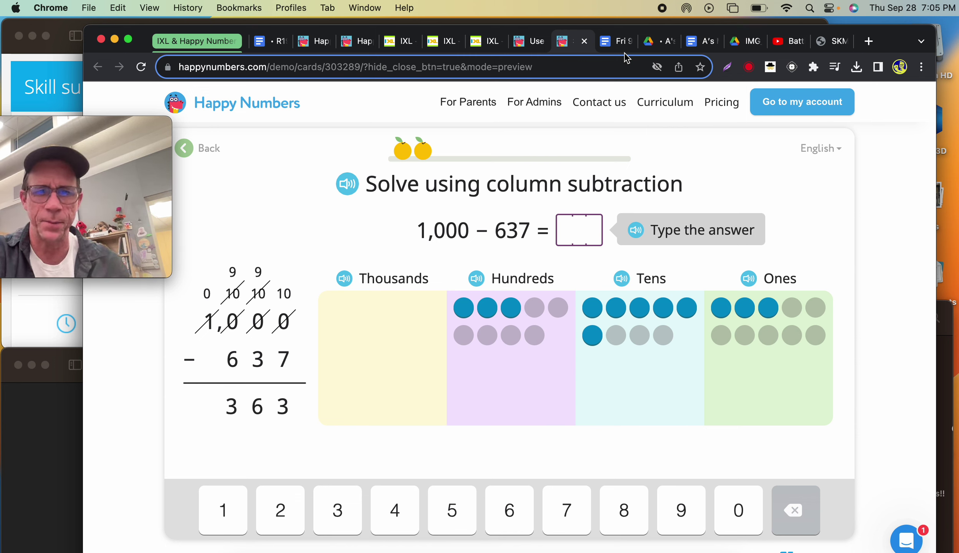
pyautogui.write('363')
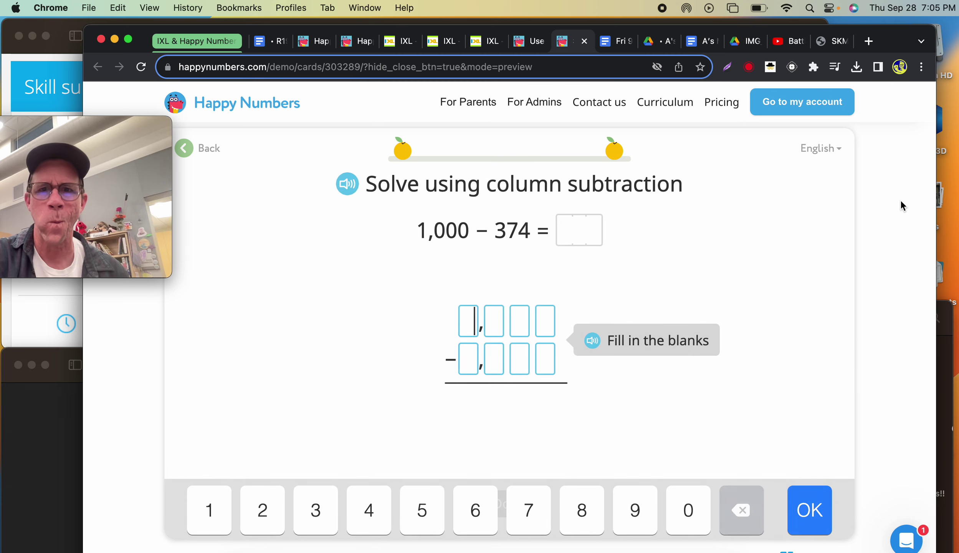
# Tour the class Drive, the A's Math Hits doc and IMG_0012.JPG photo, ending on the Batting Practice video
pyautogui.click(653, 41)
pyautogui.click(729, 165)
pyautogui.click(708, 45)
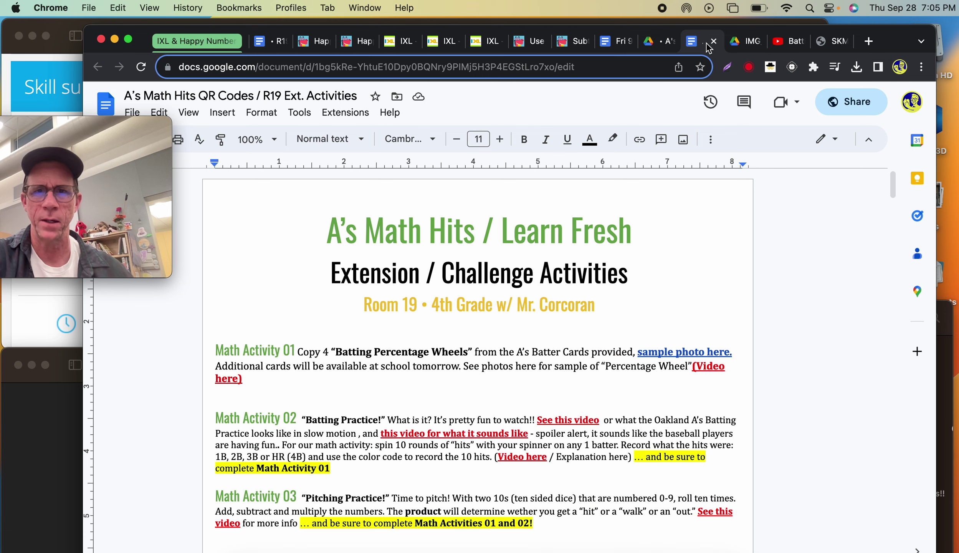
pyautogui.click(747, 43)
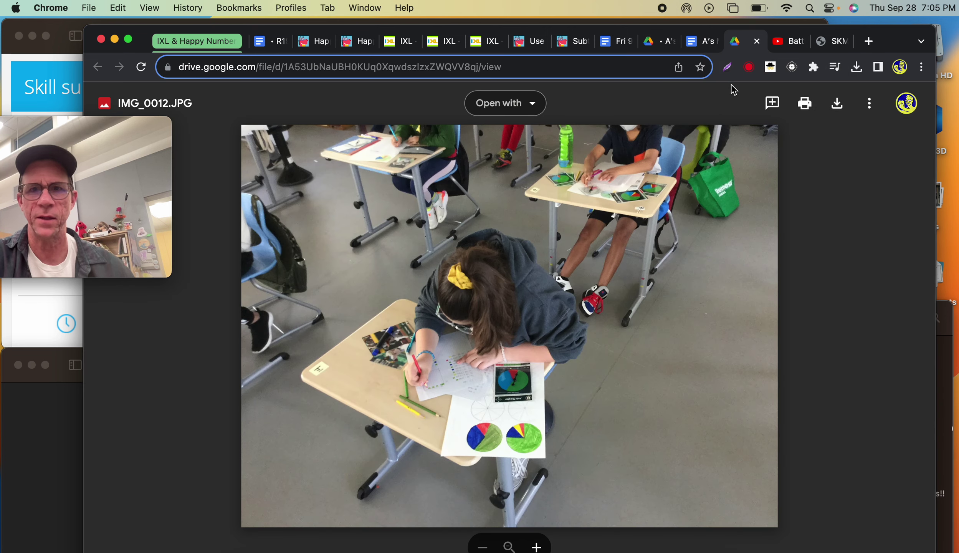
pyautogui.click(794, 42)
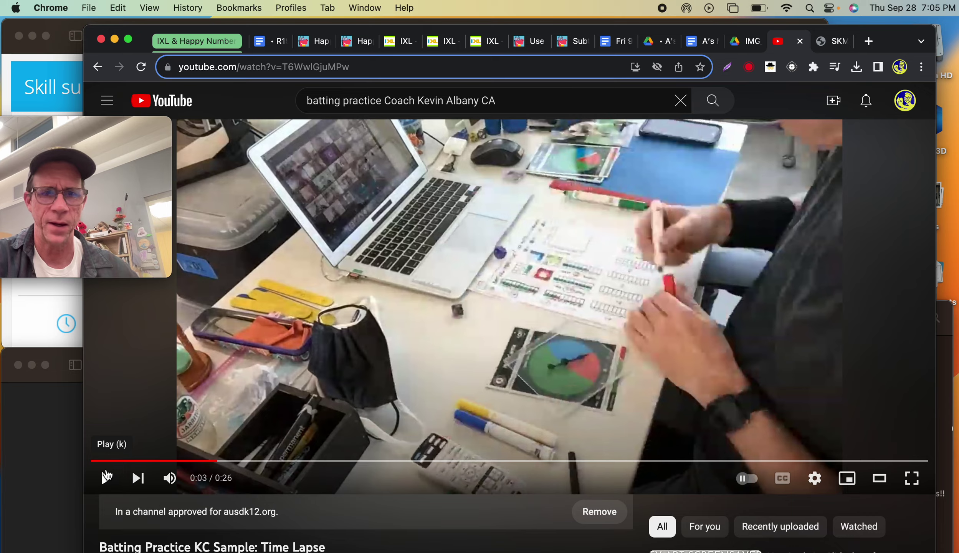
# Play the Batting Practice KC Sample time-lapse from the start, pause at 0:15, then show the worksheet PDF
pyautogui.click(94, 460)
pyautogui.click(106, 478)
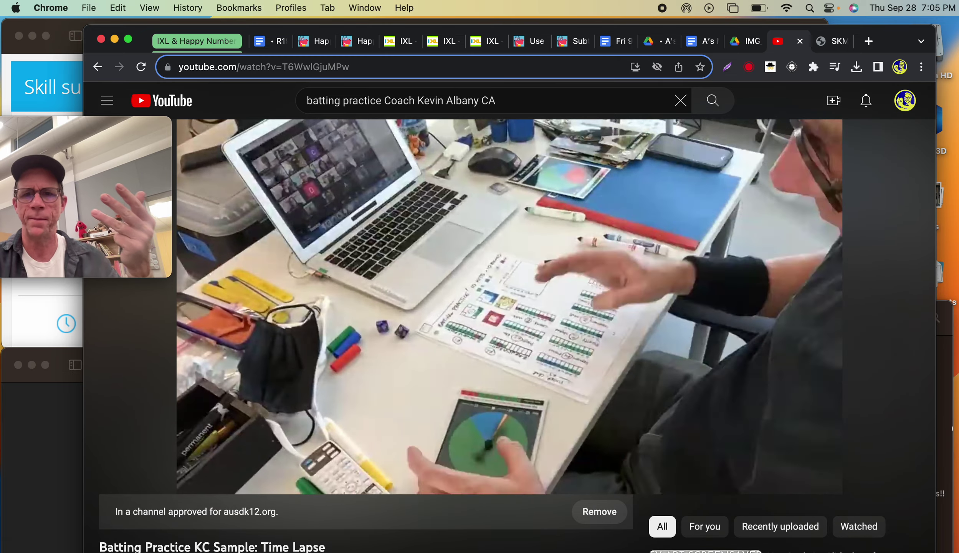
pyautogui.click(735, 293)
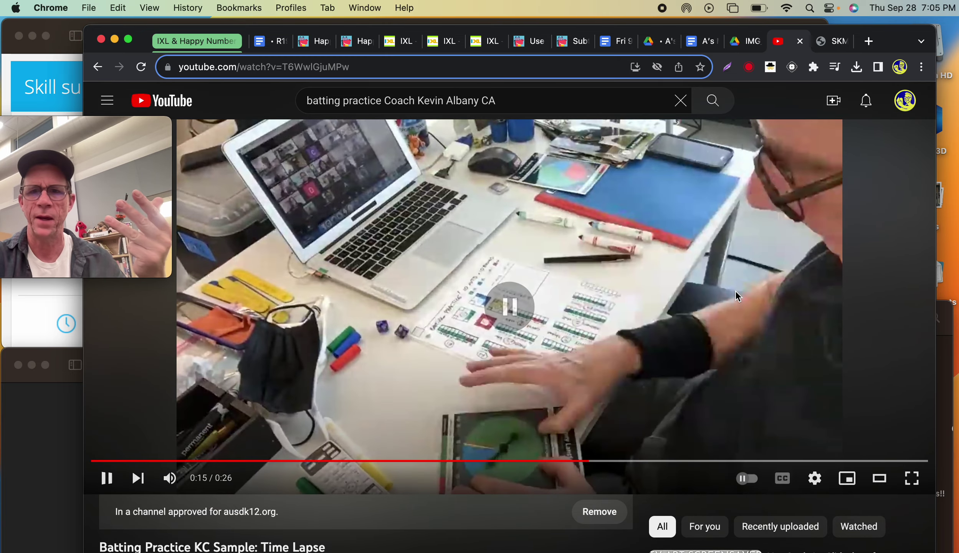
pyautogui.click(831, 41)
# Scroll through the worksheet's colour key, QR code and round columns, then back to the top
pyautogui.scroll(-5, 615, 244)
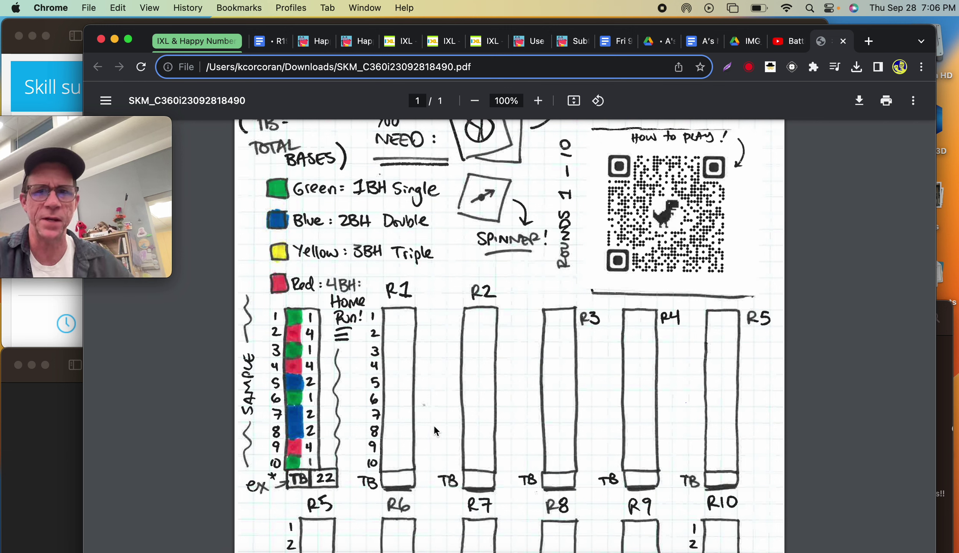
pyautogui.scroll(5, 562, 366)
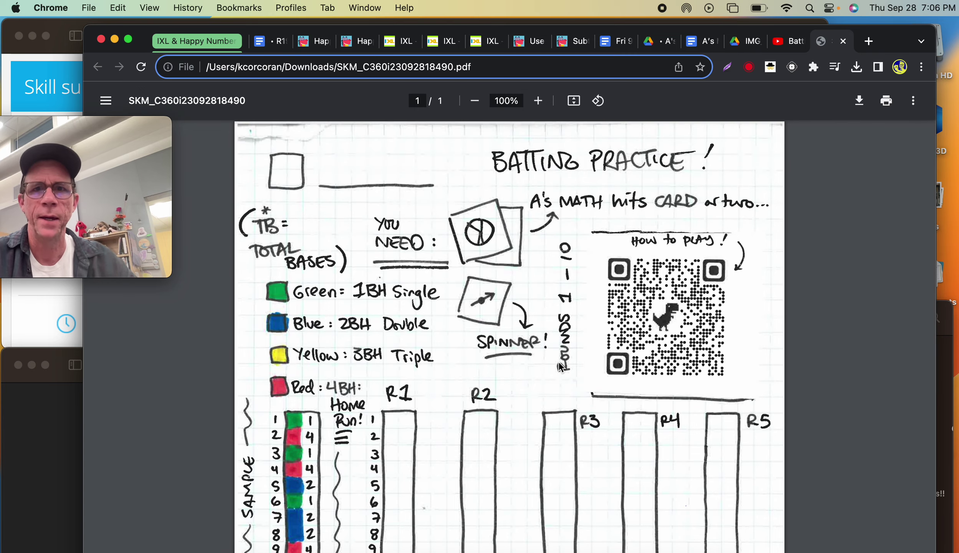